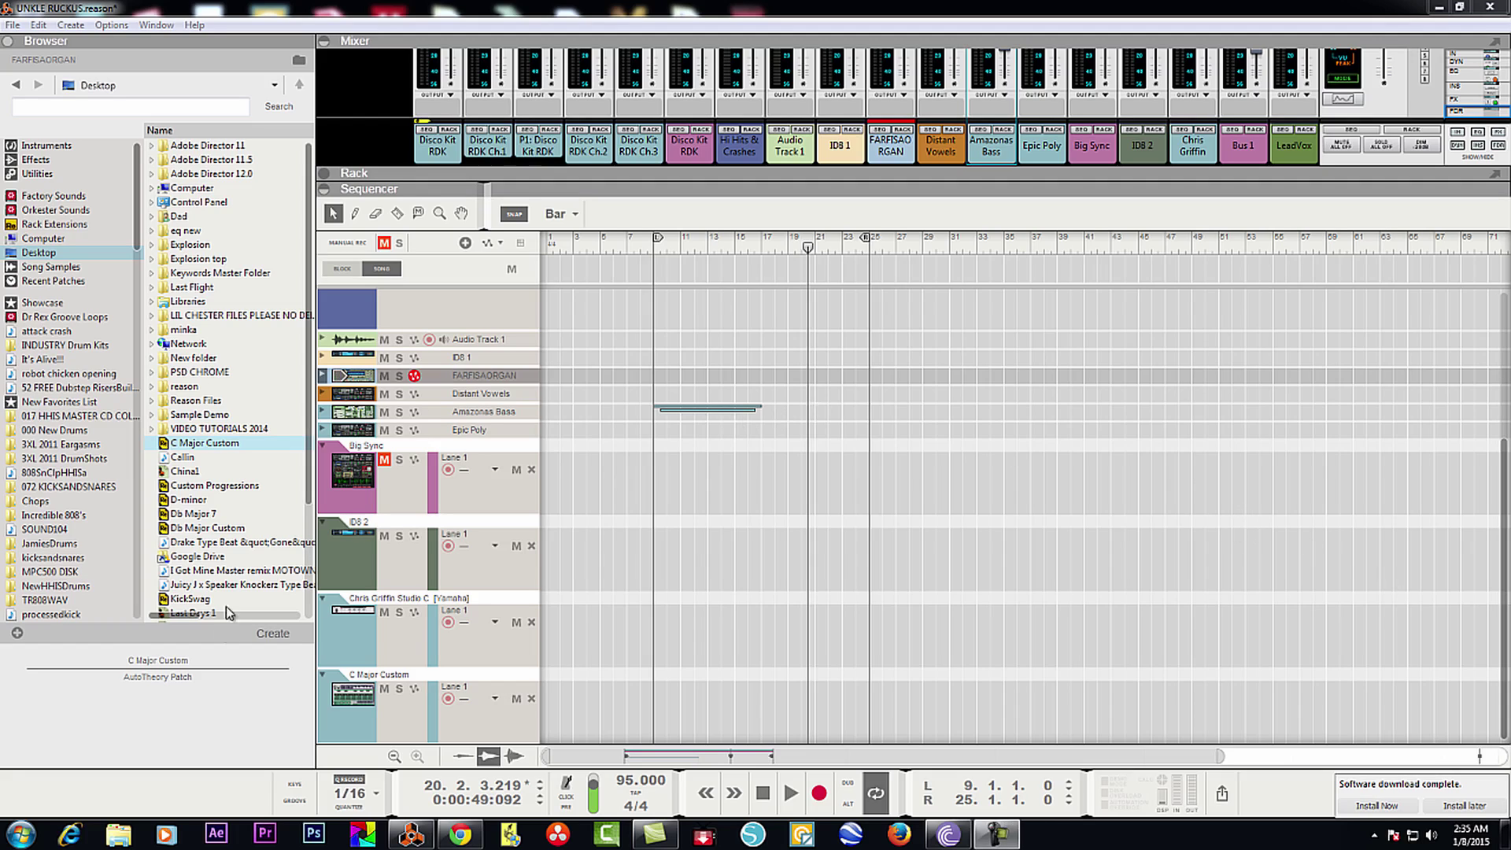
Step: Arm the C Major Custom track and pull the divider down so AutoTheory (A Ionian Major) is fully visible
{"action": "left_click", "coordinate": [350, 694]}
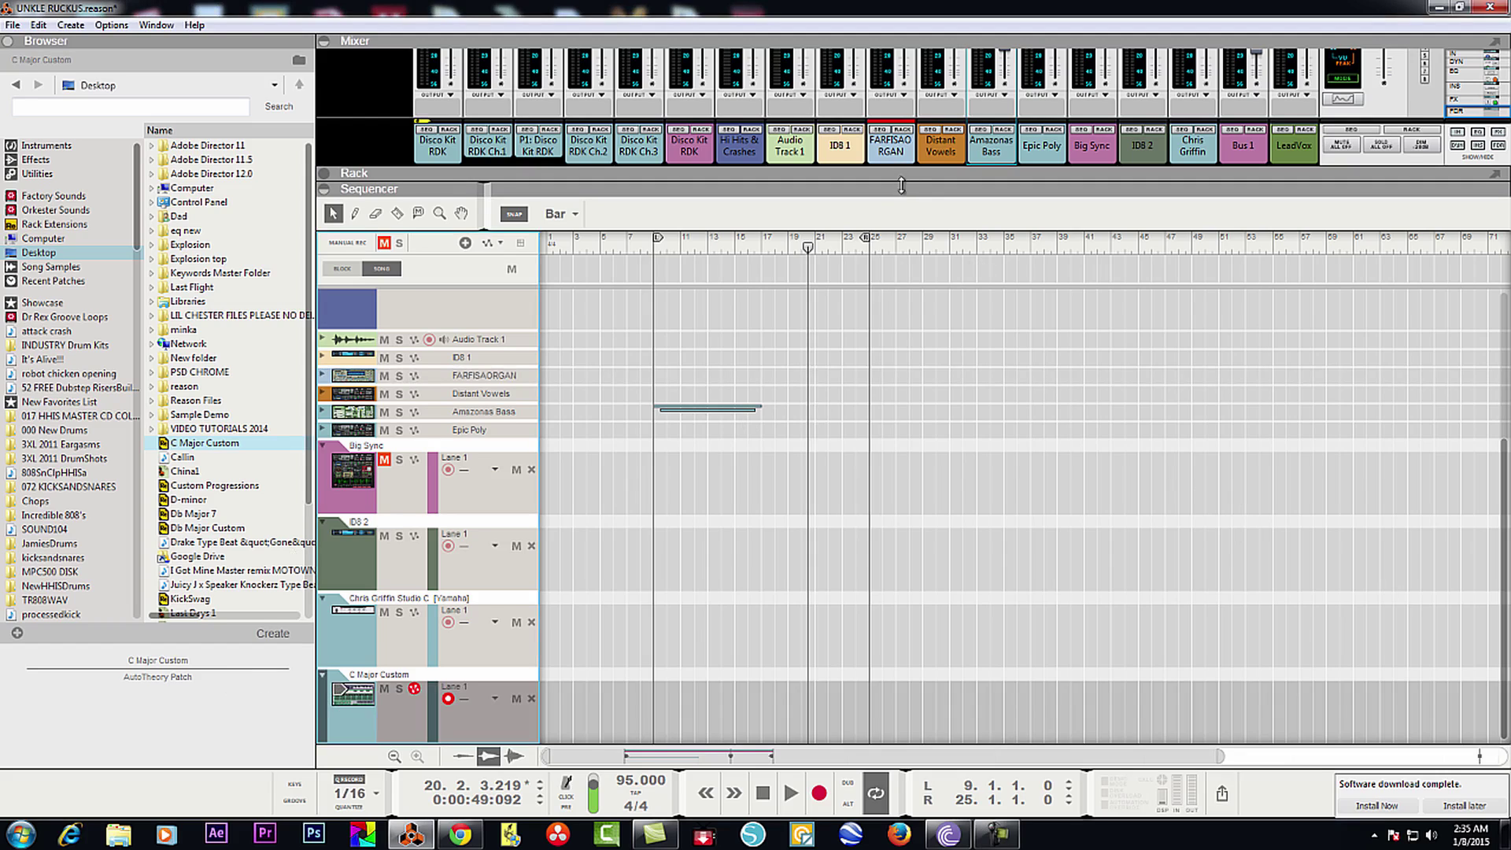
{"action": "left_click_drag", "start_coordinate": [899, 186], "coordinate": [901, 615]}
{"action": "scroll", "coordinate": [800, 244], "scroll_direction": "up", "scroll_amount": 1}
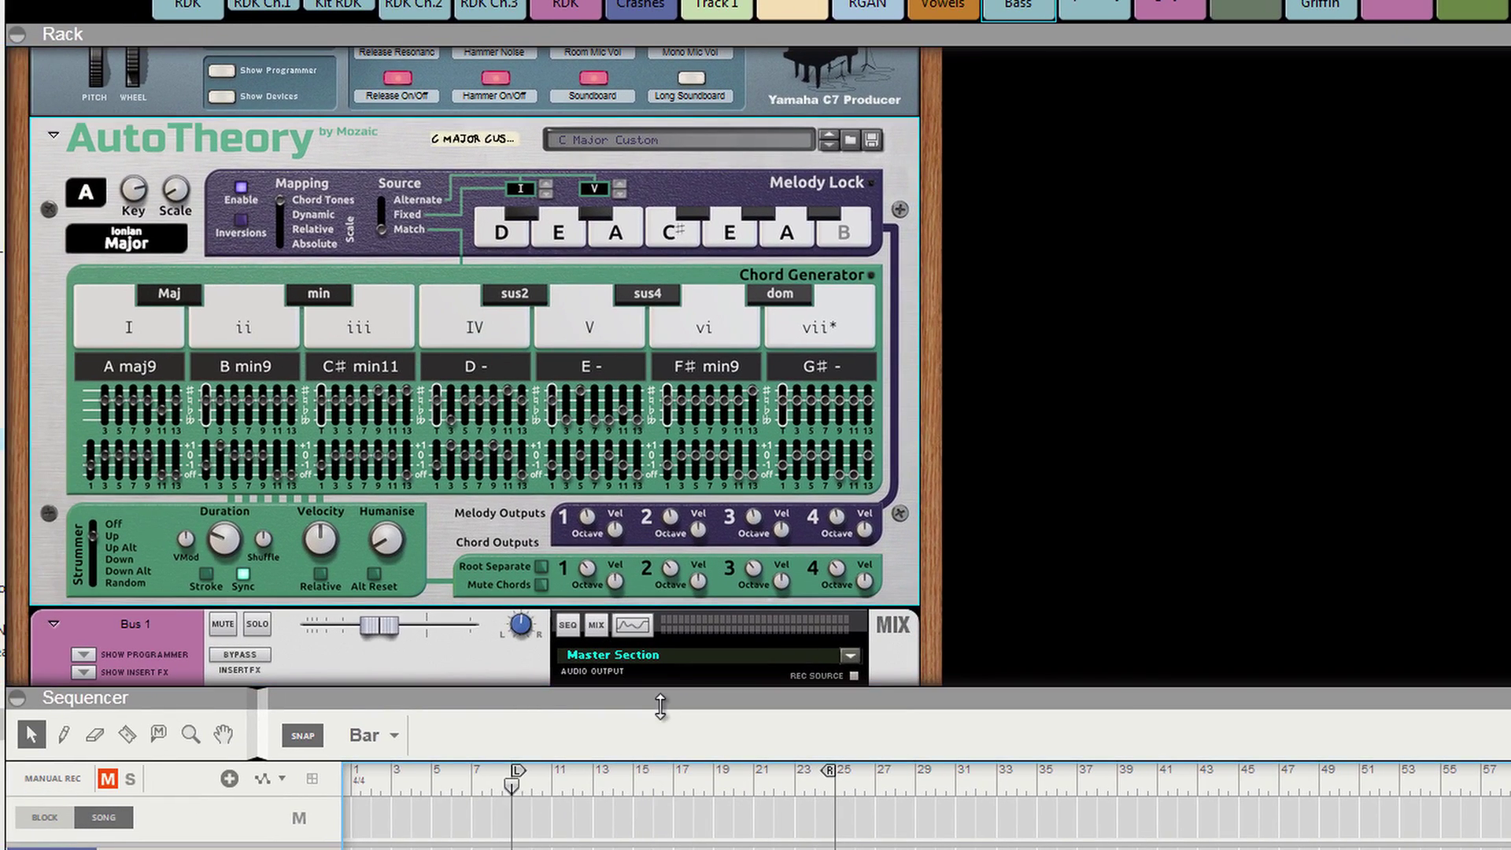
Step: Rubber-band select the Amazonas Bass clip, delete it, and restore the AutoTheory view
{"action": "left_click_drag", "start_coordinate": [660, 698], "coordinate": [659, 58]}
{"action": "left_click_drag", "start_coordinate": [803, 376], "coordinate": [466, 414]}
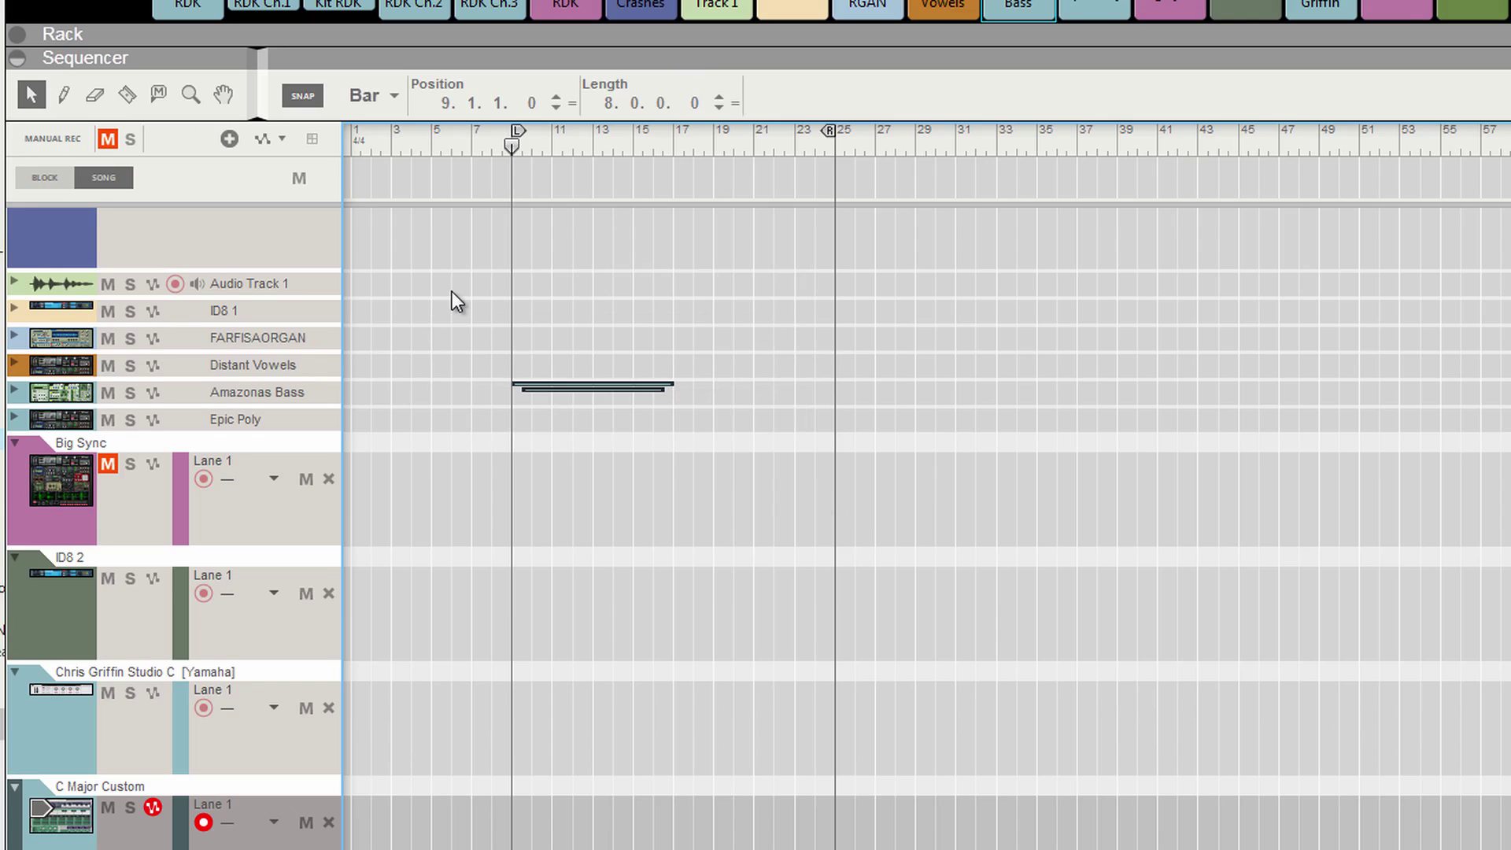
{"action": "key", "text": "Delete"}
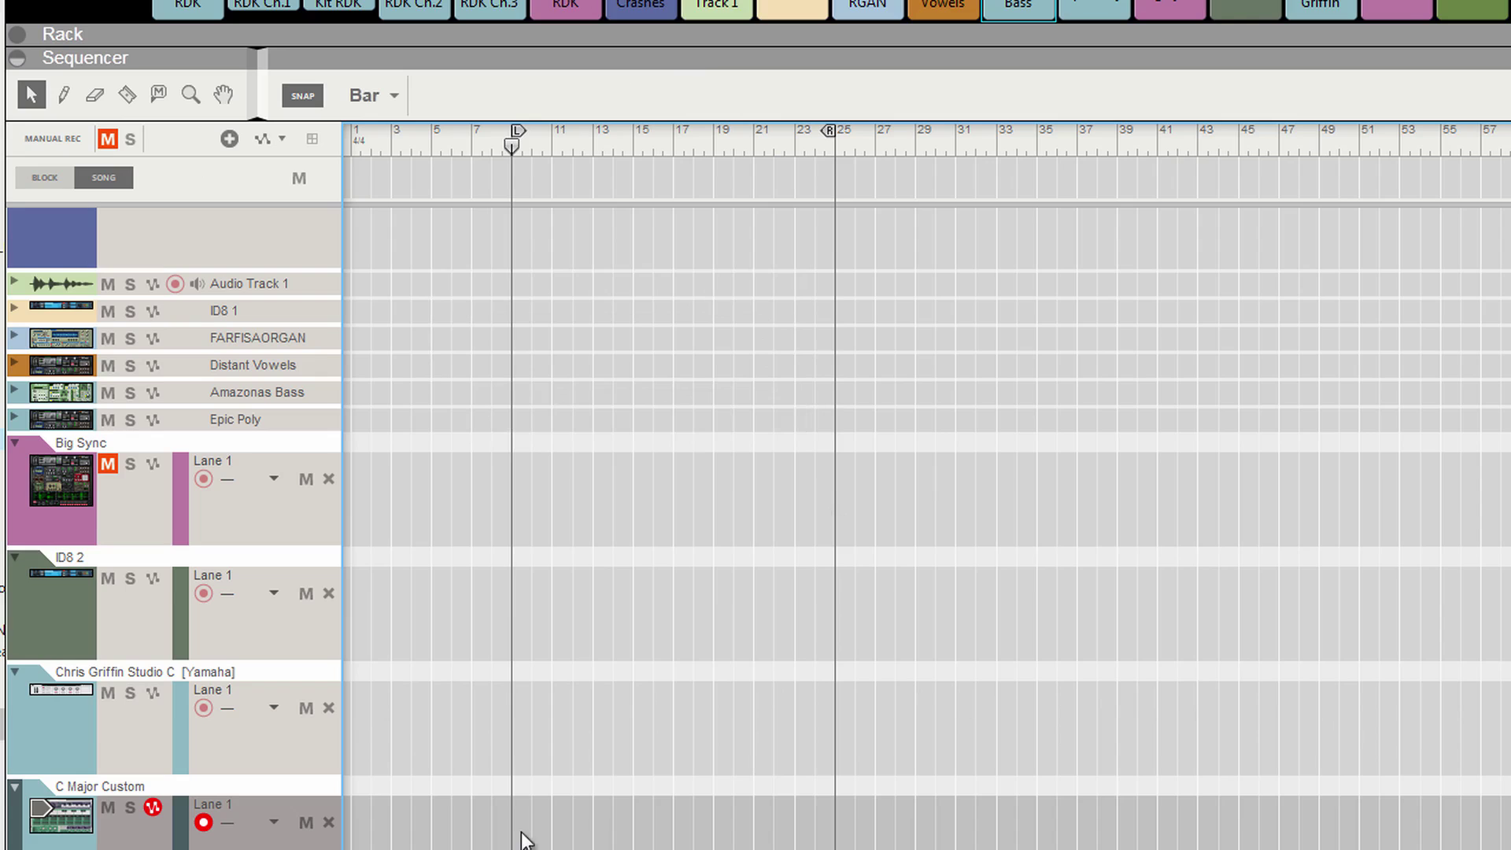
{"action": "left_click", "coordinate": [72, 817]}
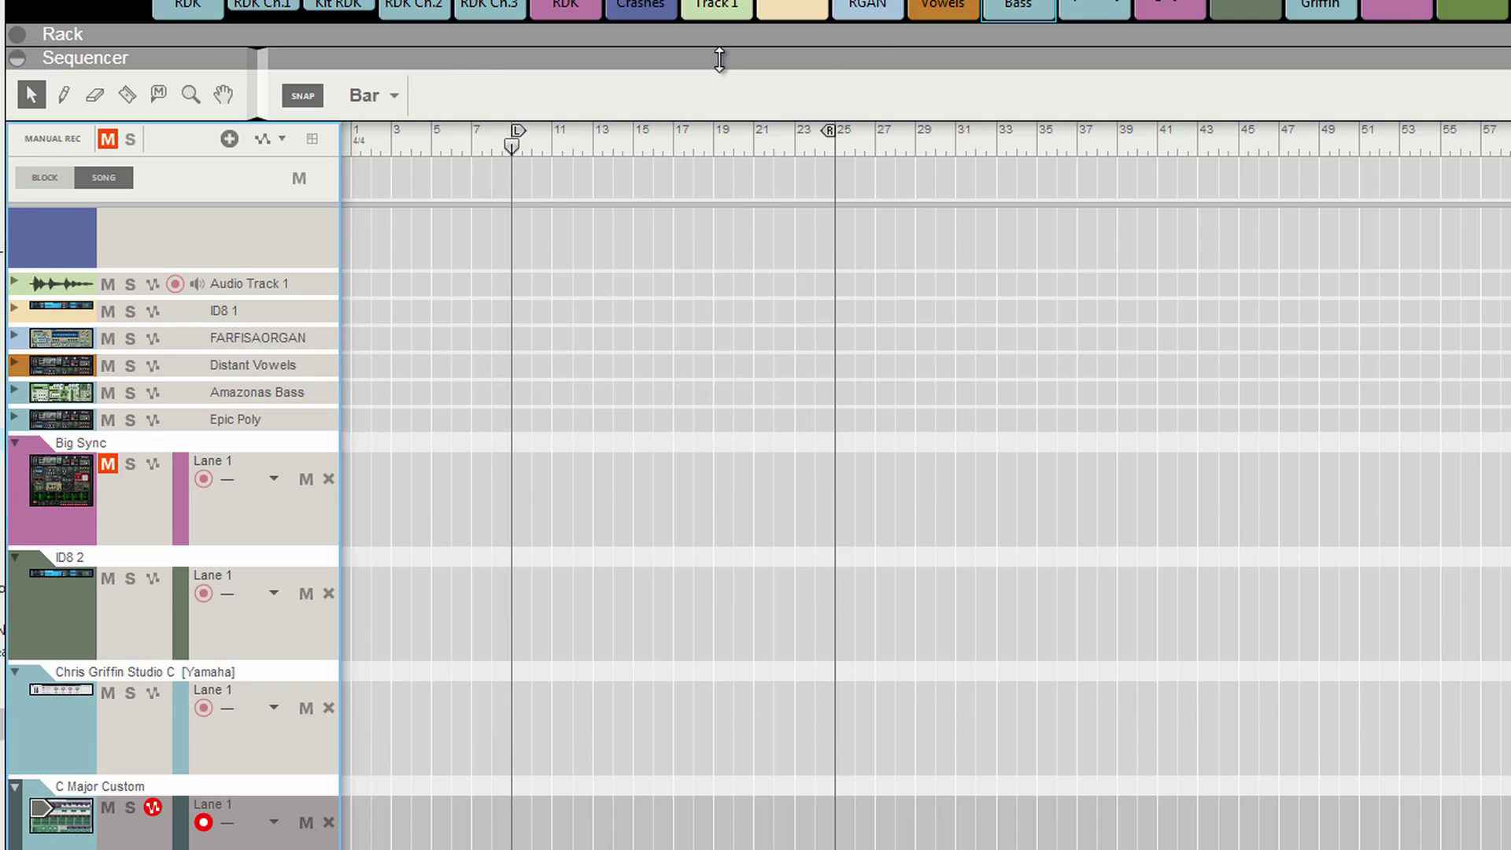
{"action": "left_click_drag", "start_coordinate": [720, 59], "coordinate": [741, 721]}
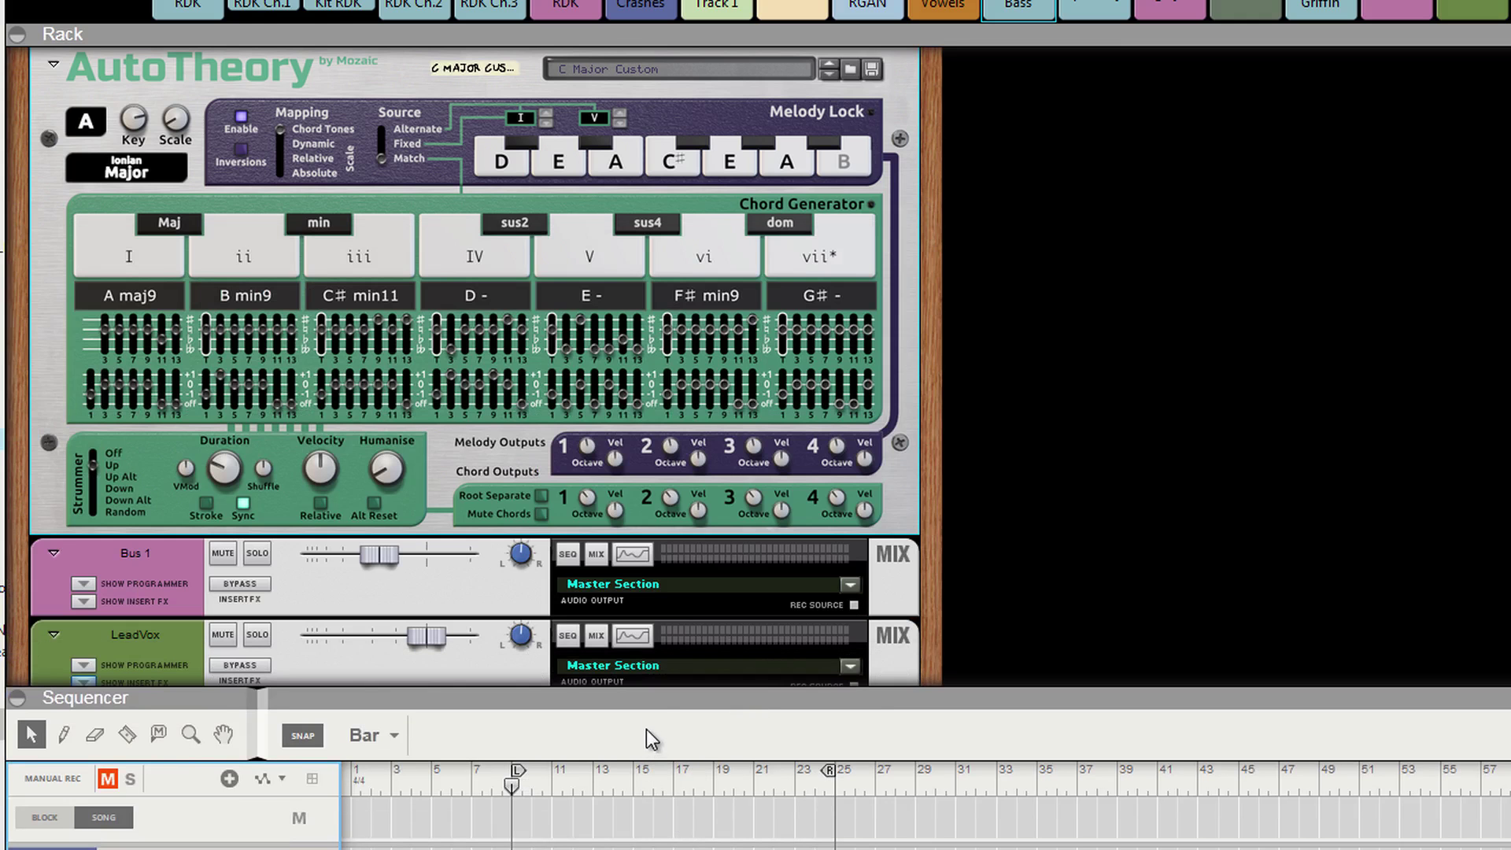
Step: Raise the Rack/Sequencer divider so the track list shows beneath AutoTheory
{"action": "left_click_drag", "start_coordinate": [647, 700], "coordinate": [643, 561]}
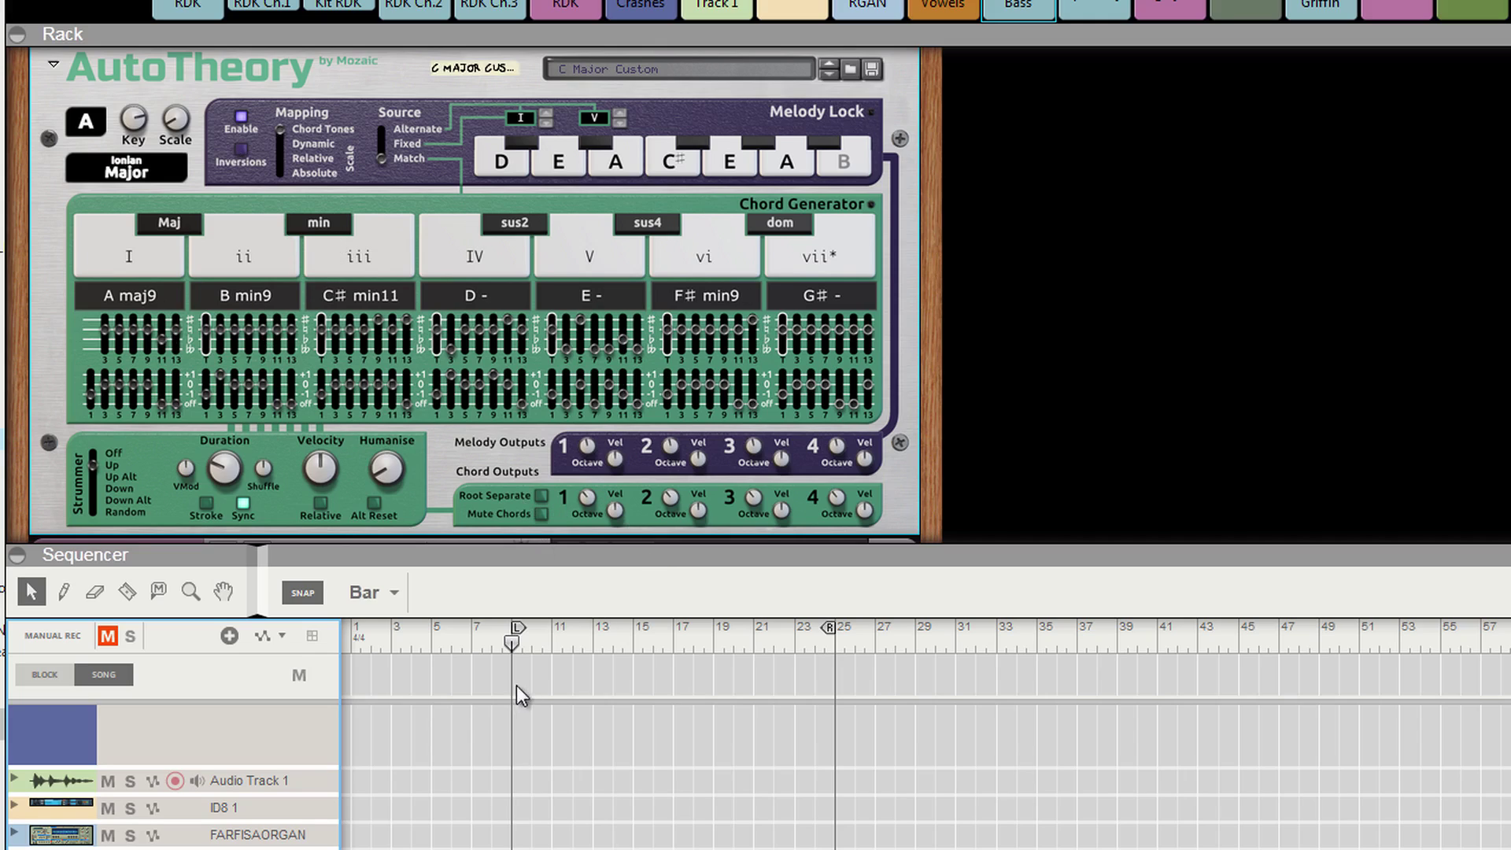
Step: Set the song position and start recording AutoTheory chords onto the C Major Custom track
{"action": "left_click", "coordinate": [514, 644]}
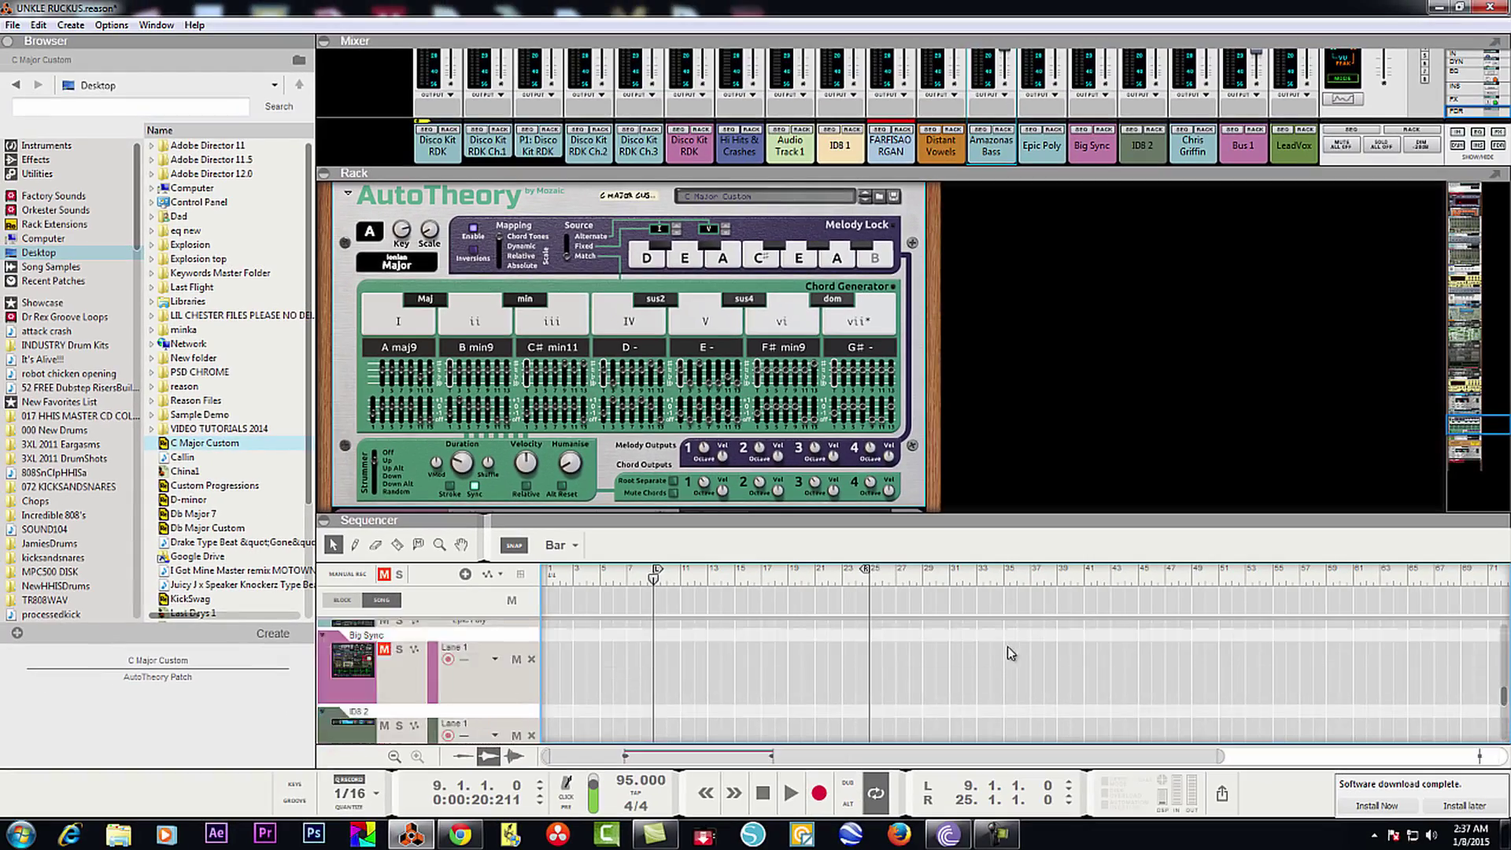
{"action": "scroll", "coordinate": [507, 709], "scroll_direction": "down", "scroll_amount": 2}
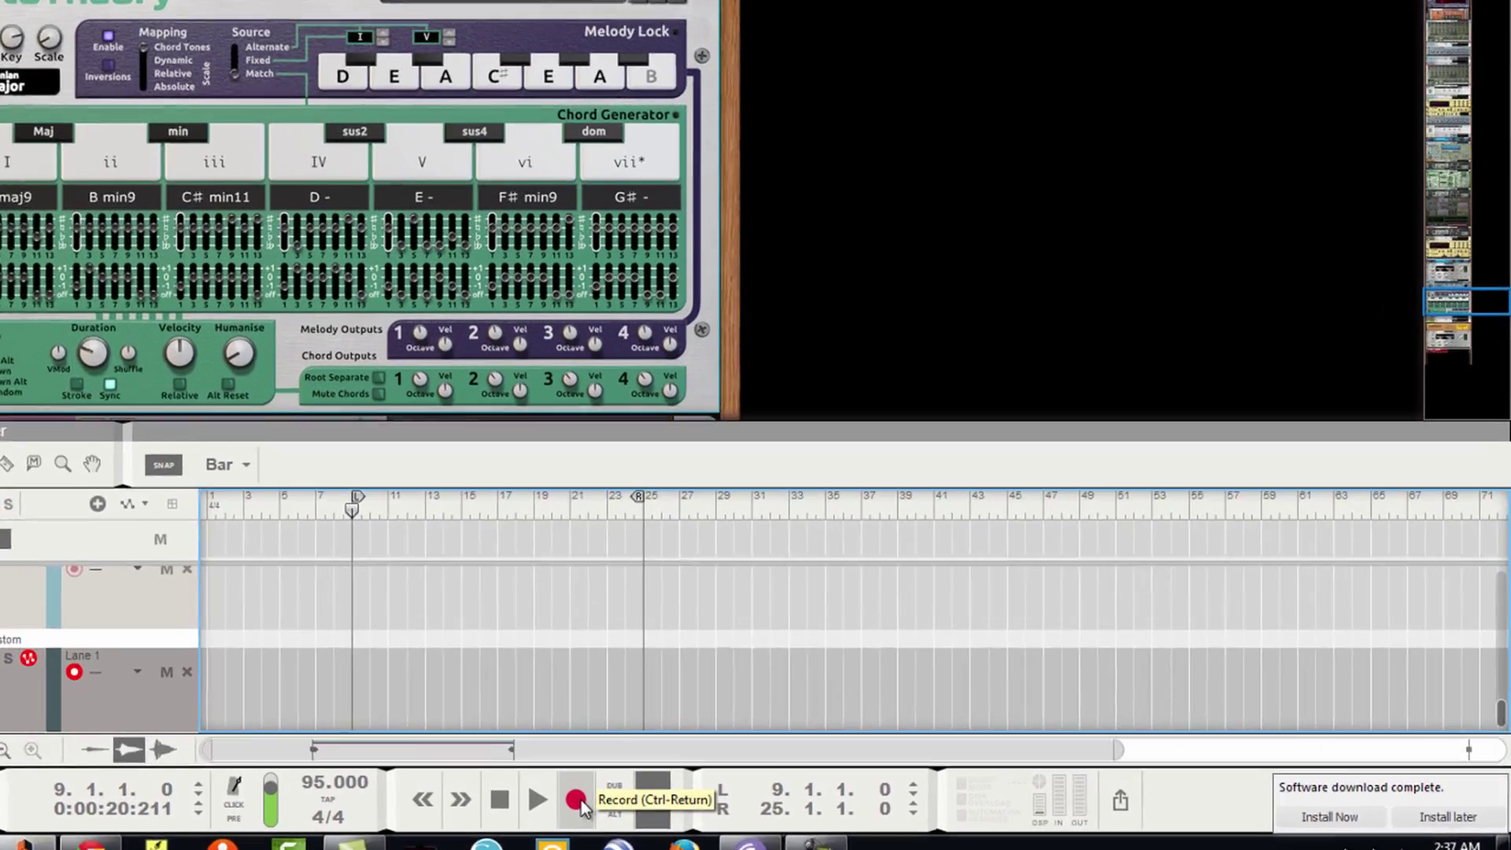
{"action": "left_click", "coordinate": [820, 795]}
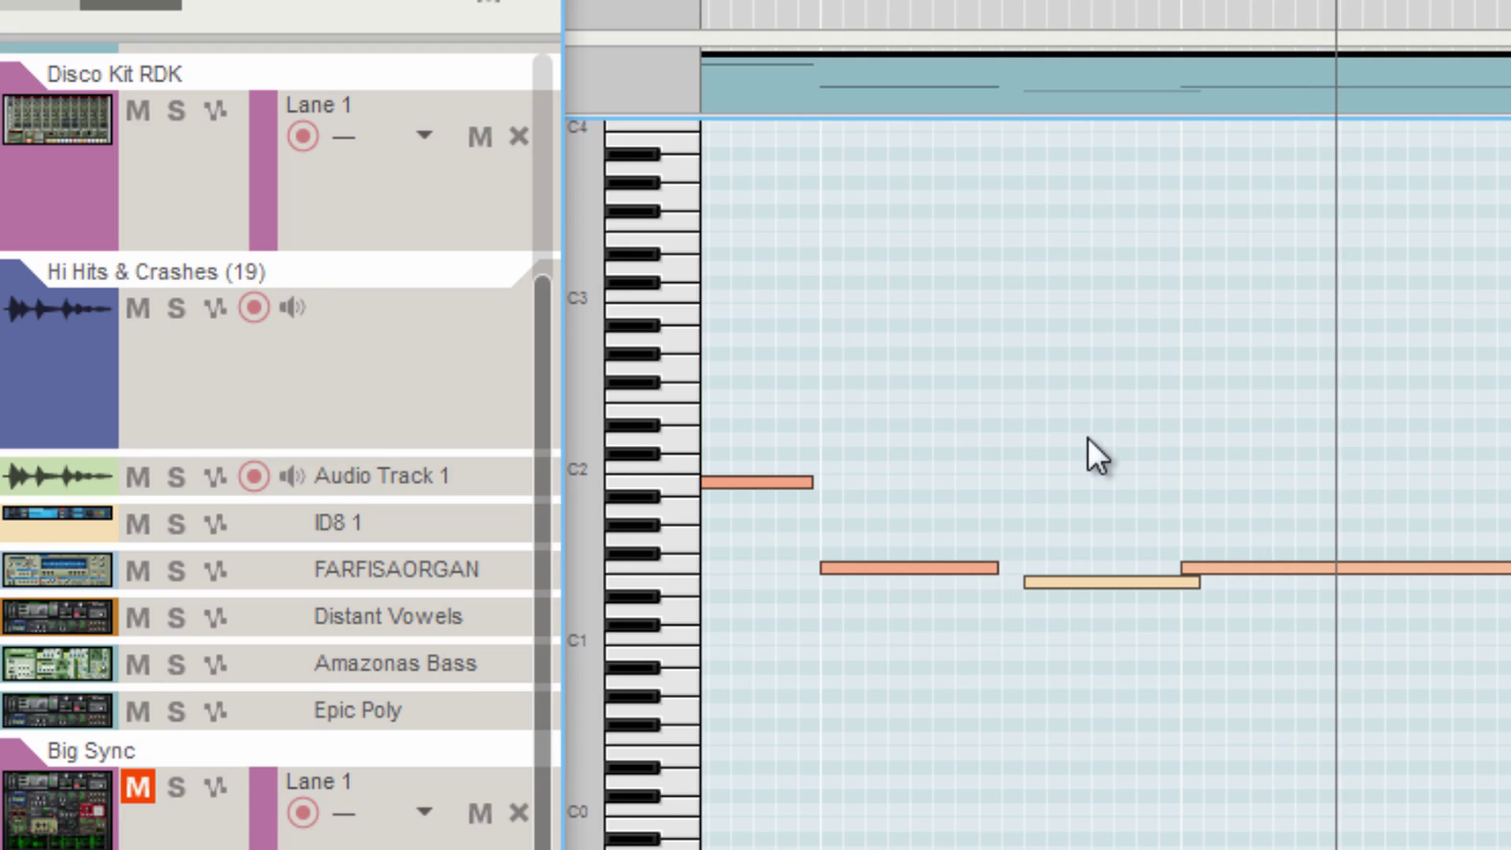
Step: Delete the clip's last two notes and play the progression back from just before bar 20
{"action": "left_click_drag", "start_coordinate": [1088, 445], "coordinate": [1299, 614]}
{"action": "key", "text": "Delete"}
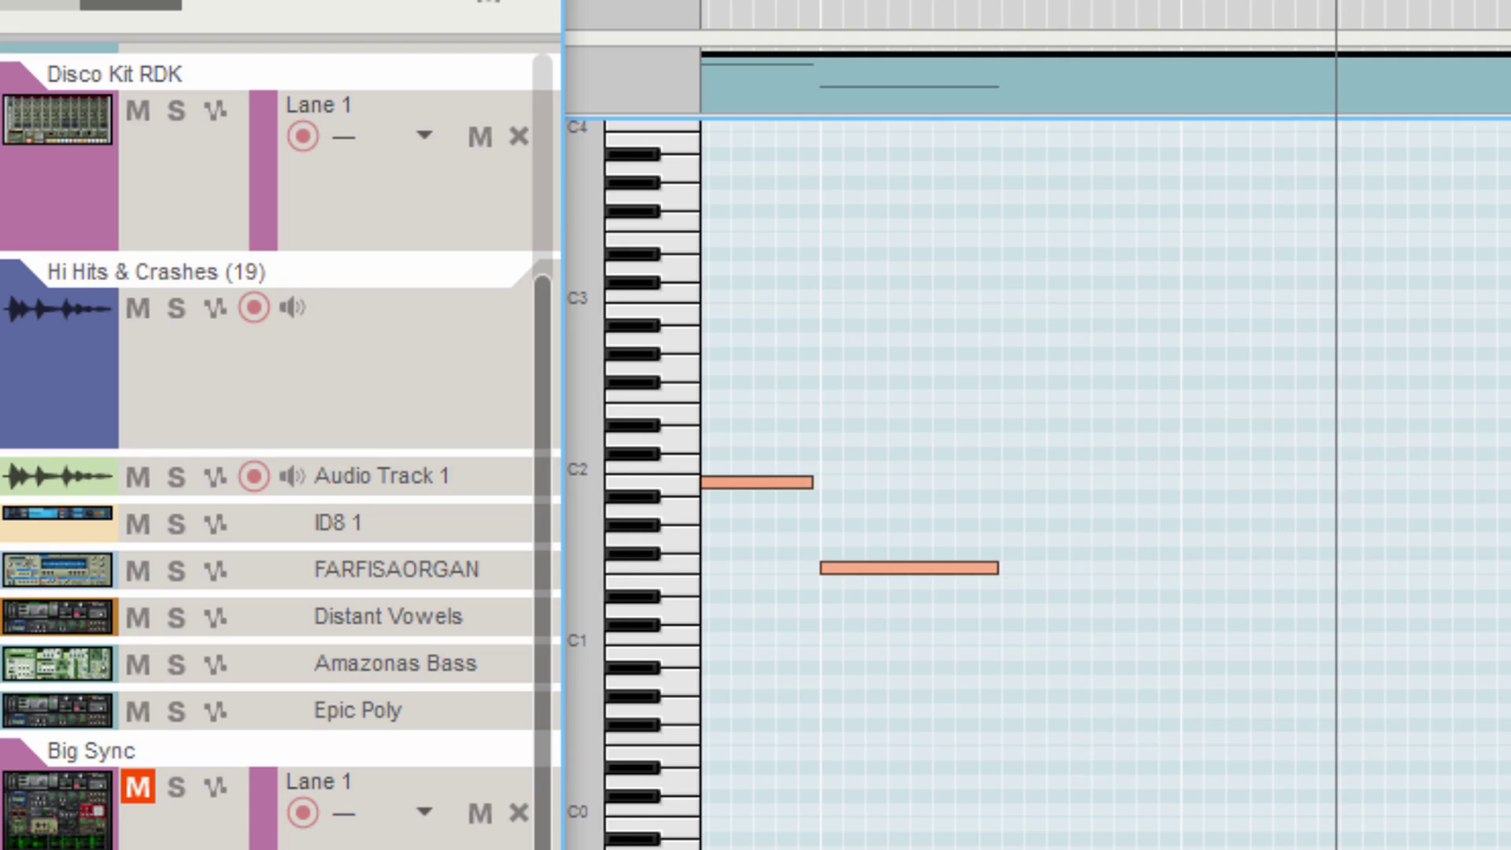
{"action": "scroll", "coordinate": [1220, 80], "scroll_direction": "down", "scroll_amount": 2}
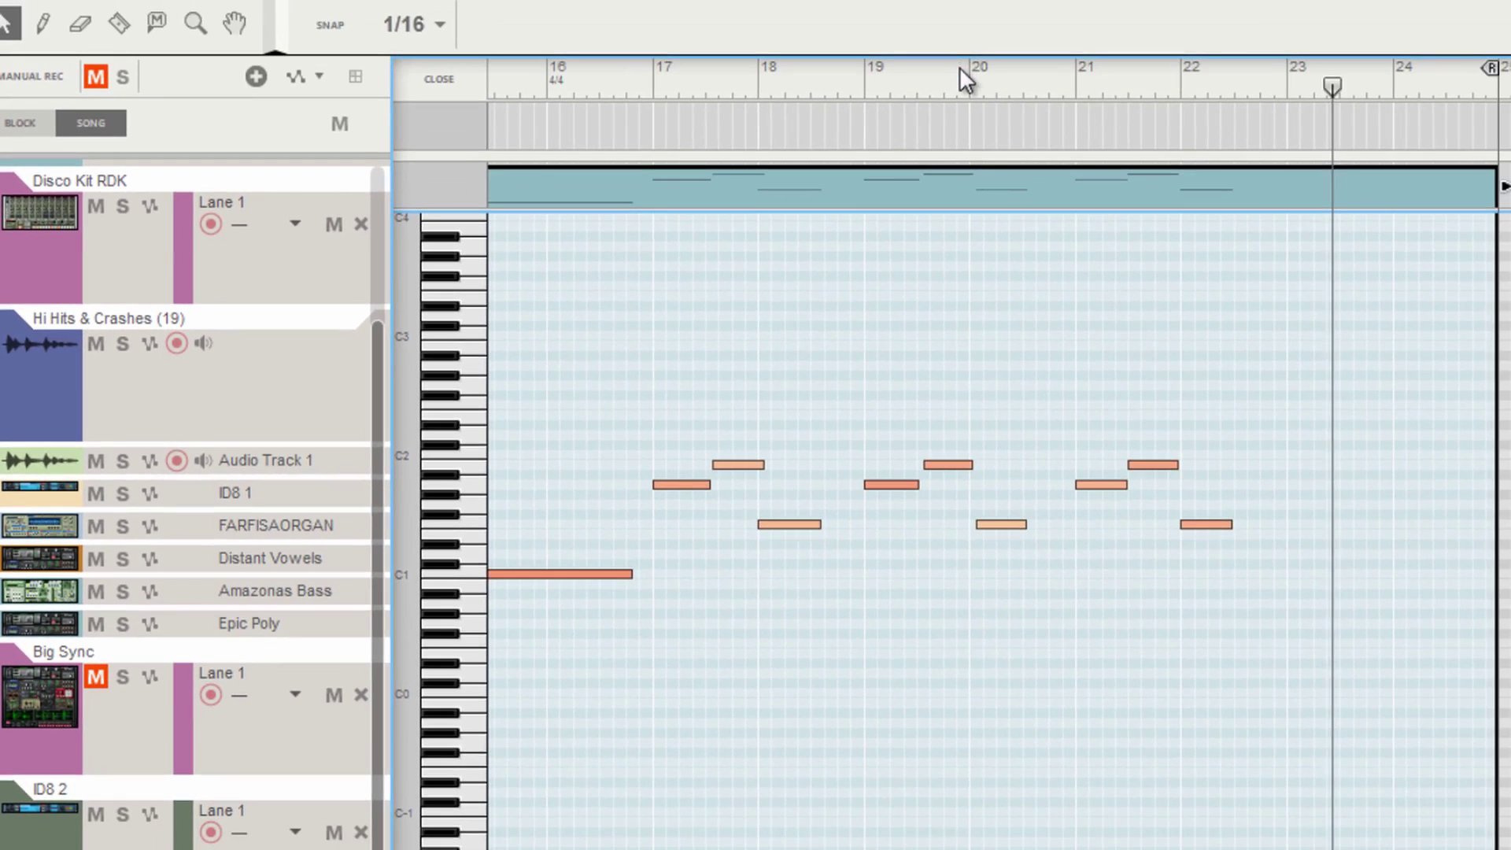
{"action": "left_click", "coordinate": [960, 83]}
{"action": "key", "text": "space"}
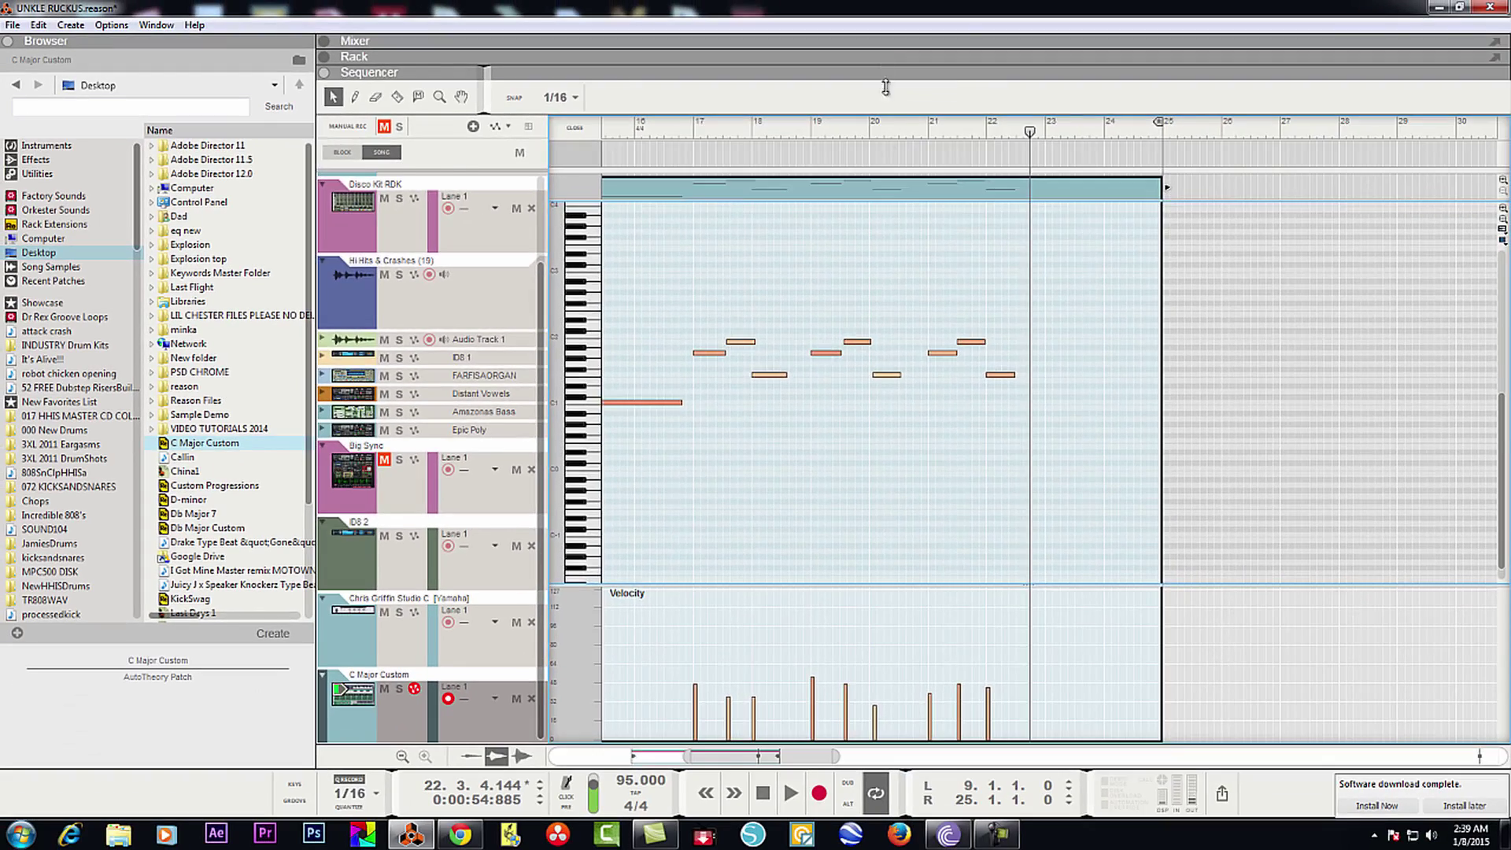
Step: Show AutoTheory above the sequencer while recording the new ending chord over bars 23–24
{"action": "mouse_move", "coordinate": [1039, 59]}
{"action": "left_mouse_down"}
{"action": "mouse_move", "coordinate": [875, 485]}
{"action": "mouse_move", "coordinate": [875, 550]}
{"action": "left_mouse_up"}
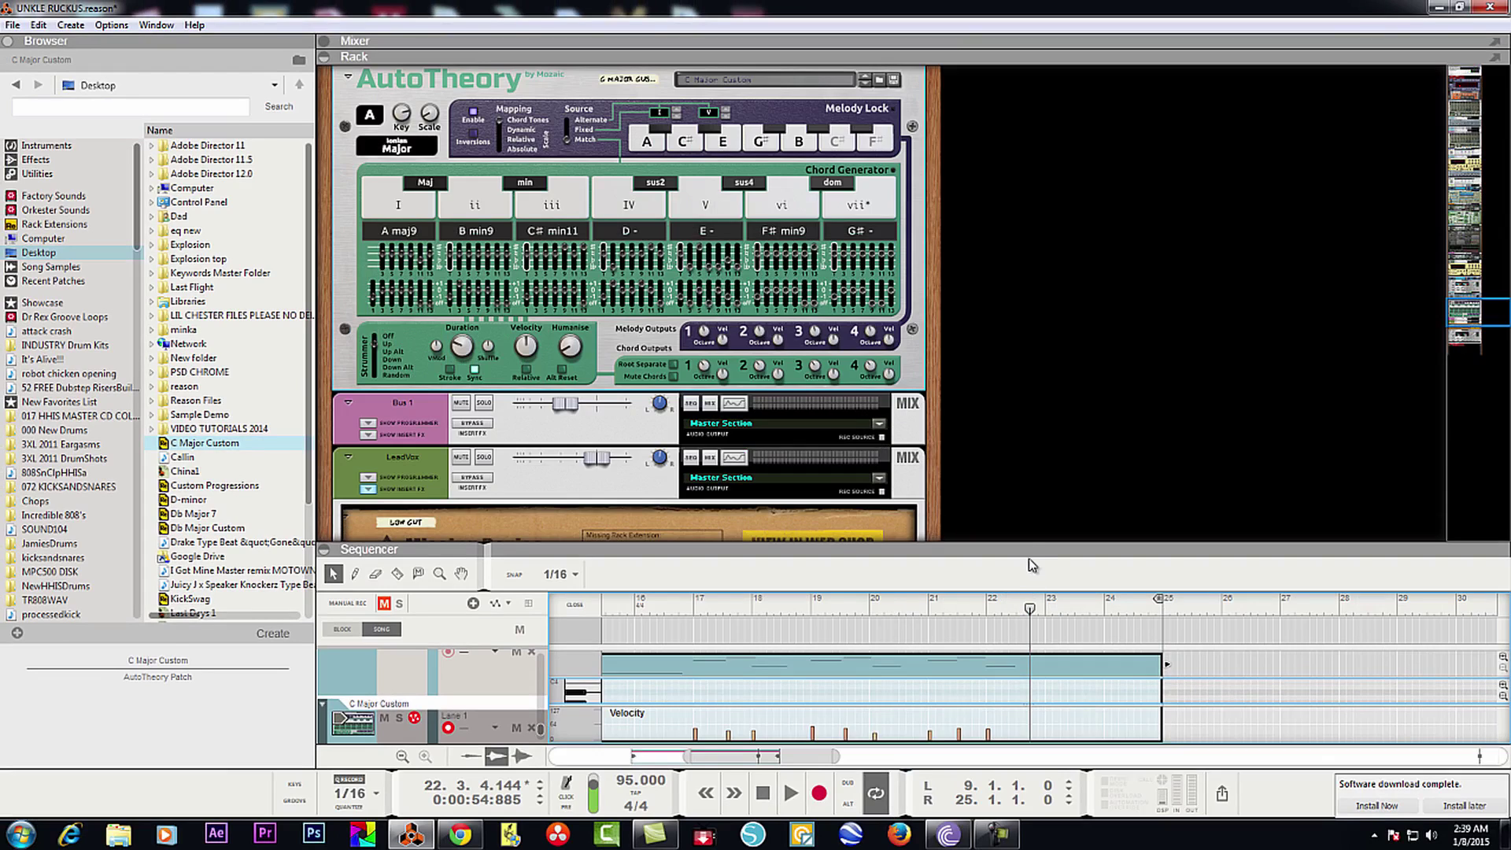
{"action": "left_click_drag", "start_coordinate": [1029, 553], "coordinate": [1026, 482]}
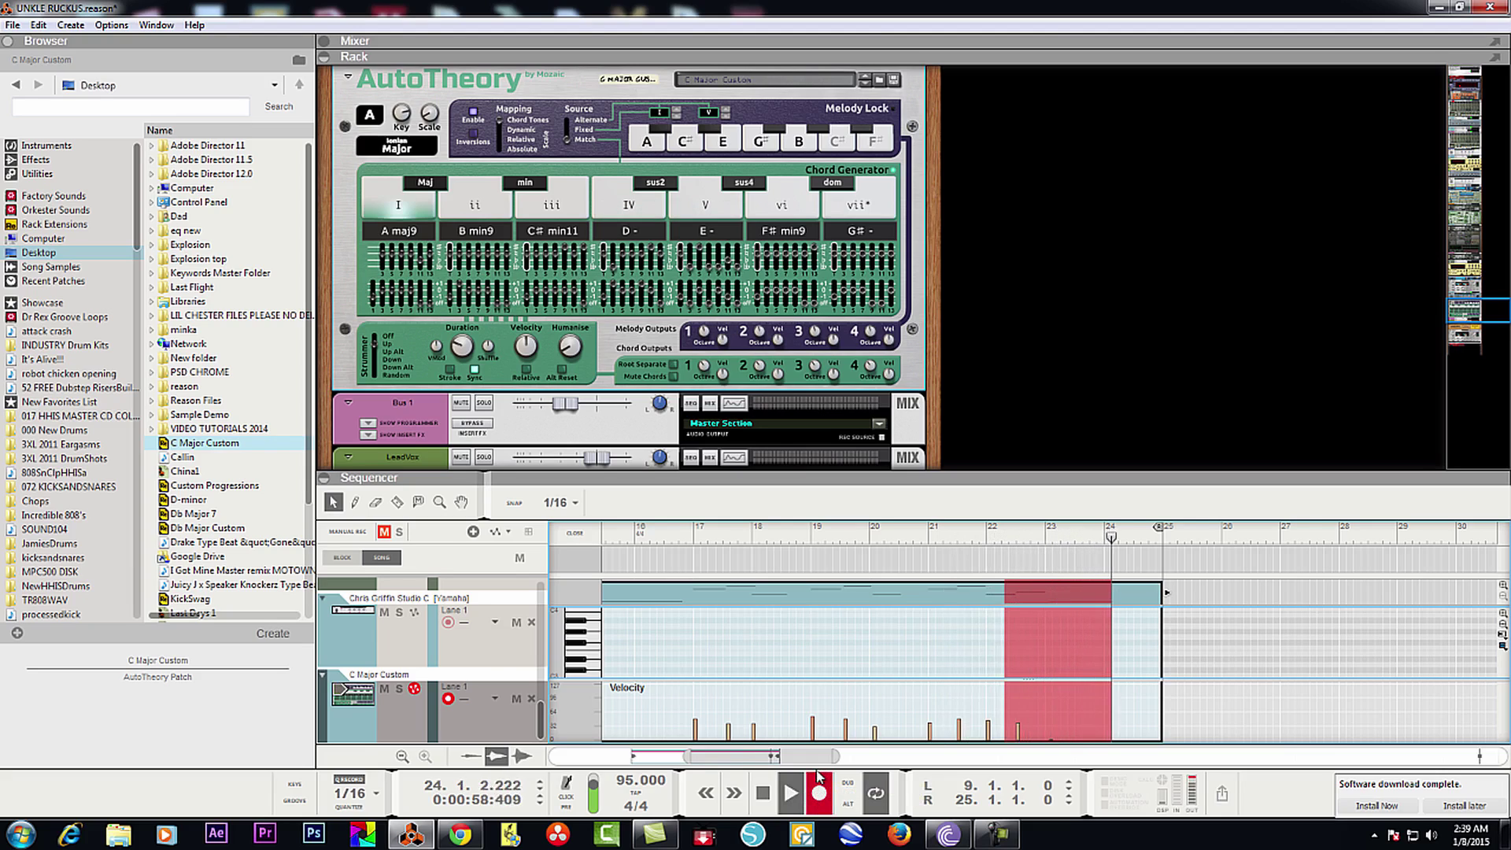
Step: Stop recording, inspect the clip's low D1 start note in the enlarged editor, then return to the arrangement
{"action": "left_click", "coordinate": [818, 794]}
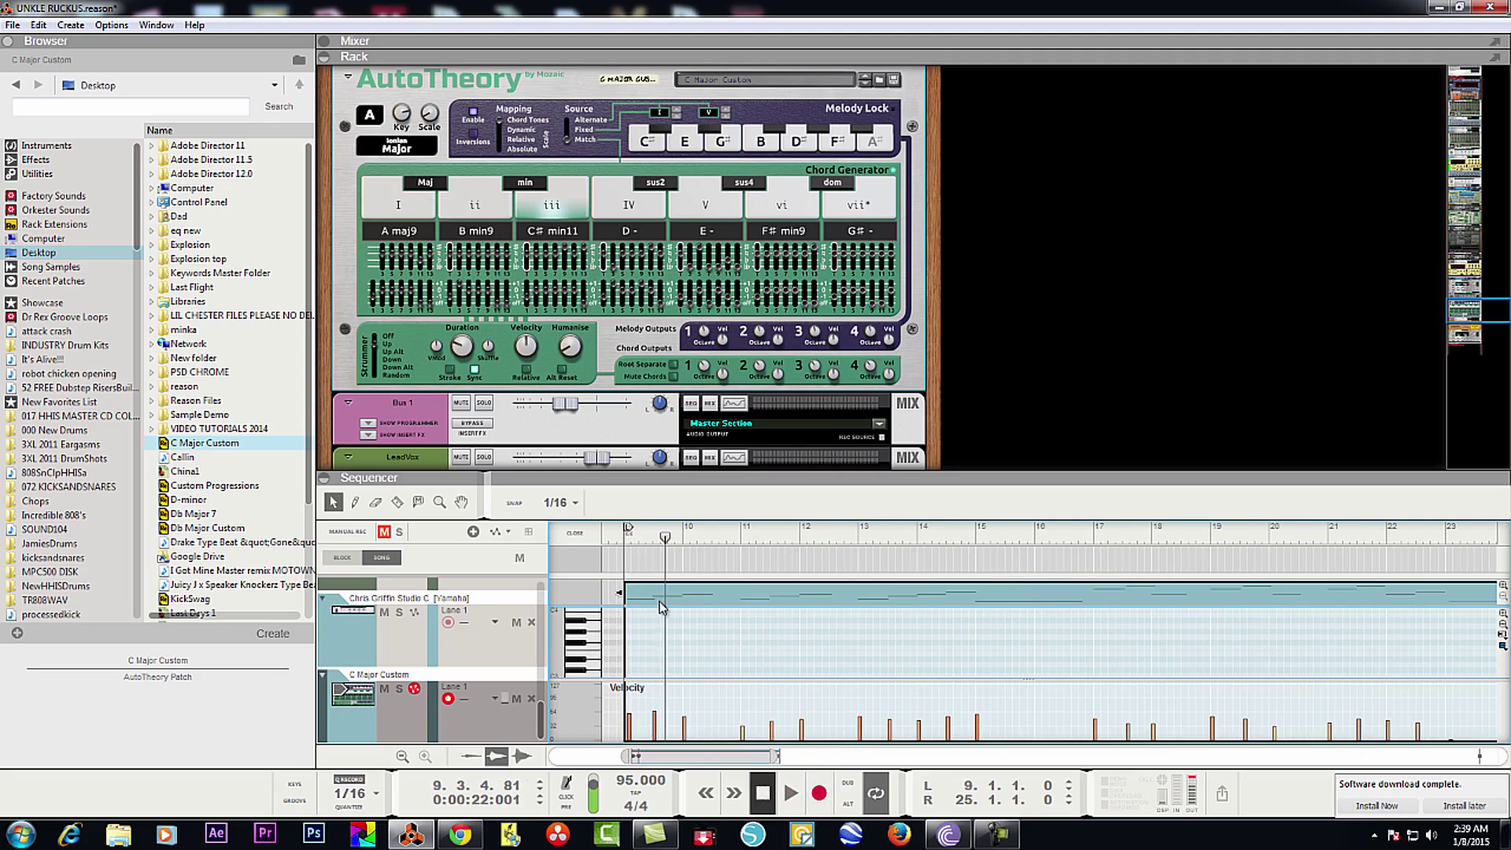
{"action": "left_click", "coordinate": [661, 605]}
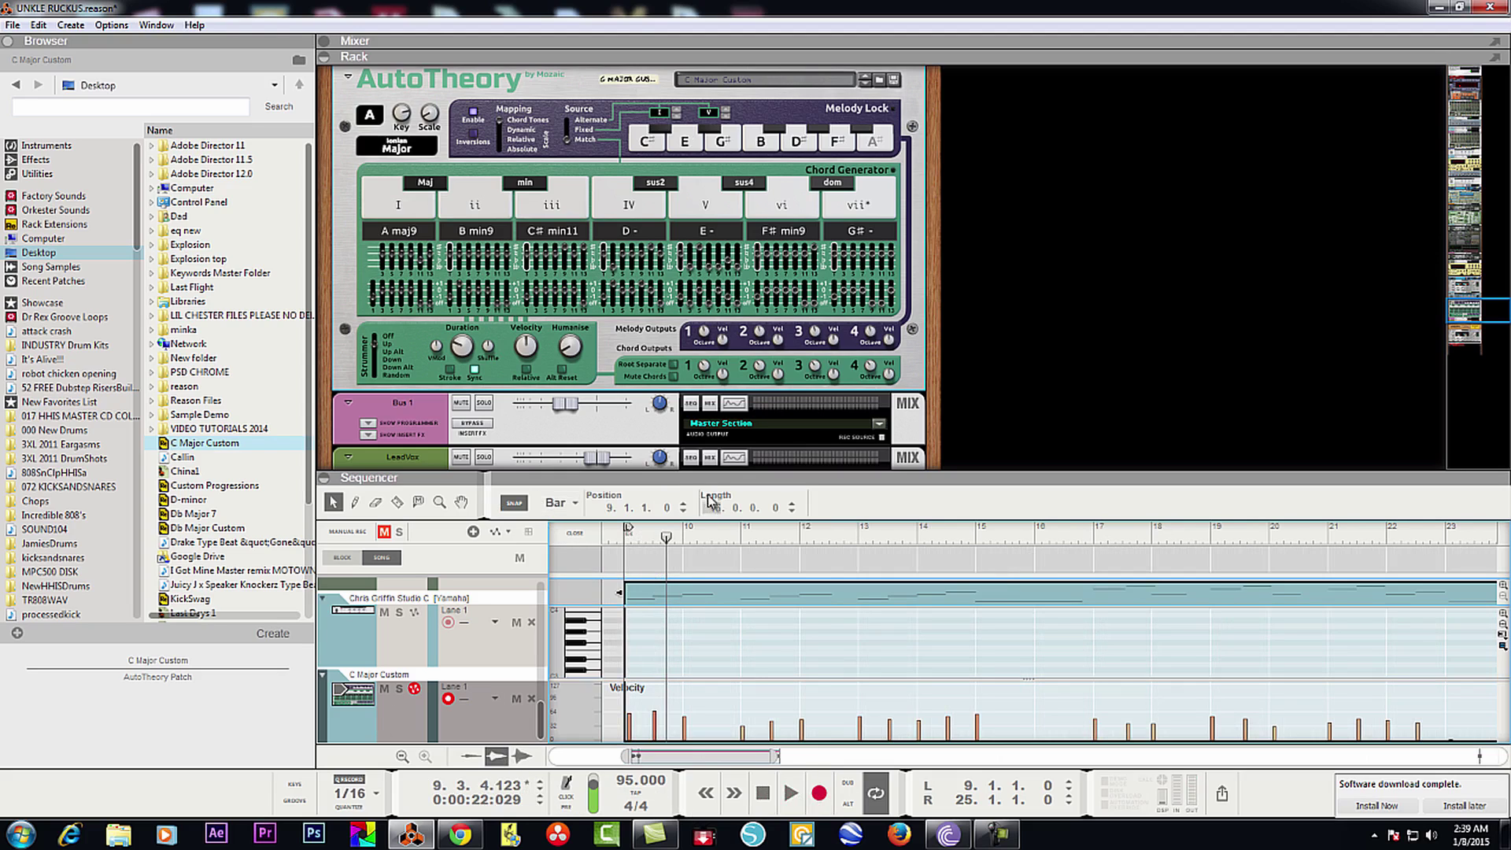
{"action": "left_click_drag", "start_coordinate": [712, 478], "coordinate": [712, 300]}
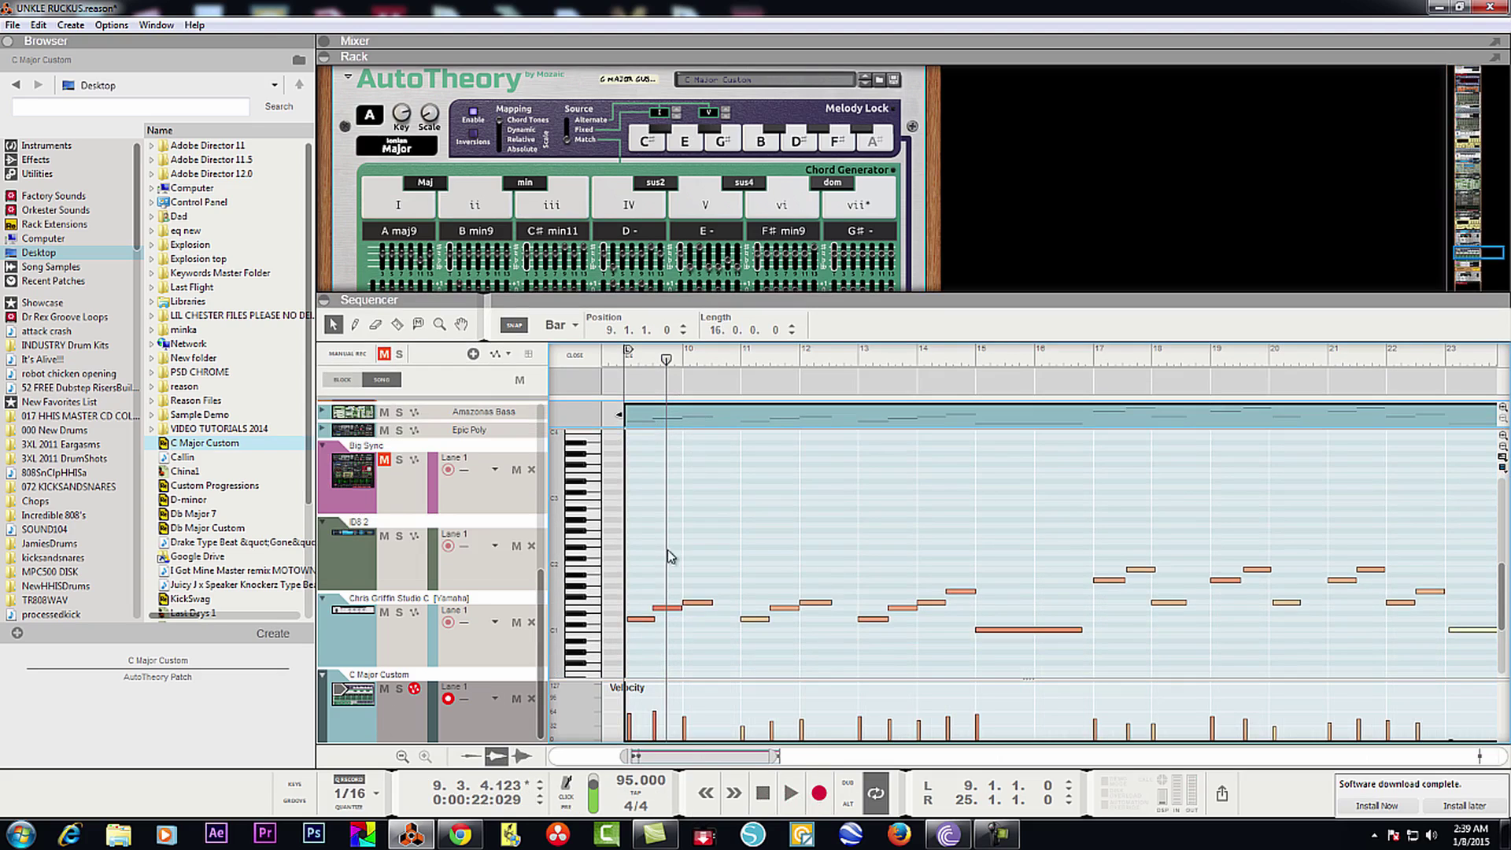
{"action": "left_click", "coordinate": [643, 621]}
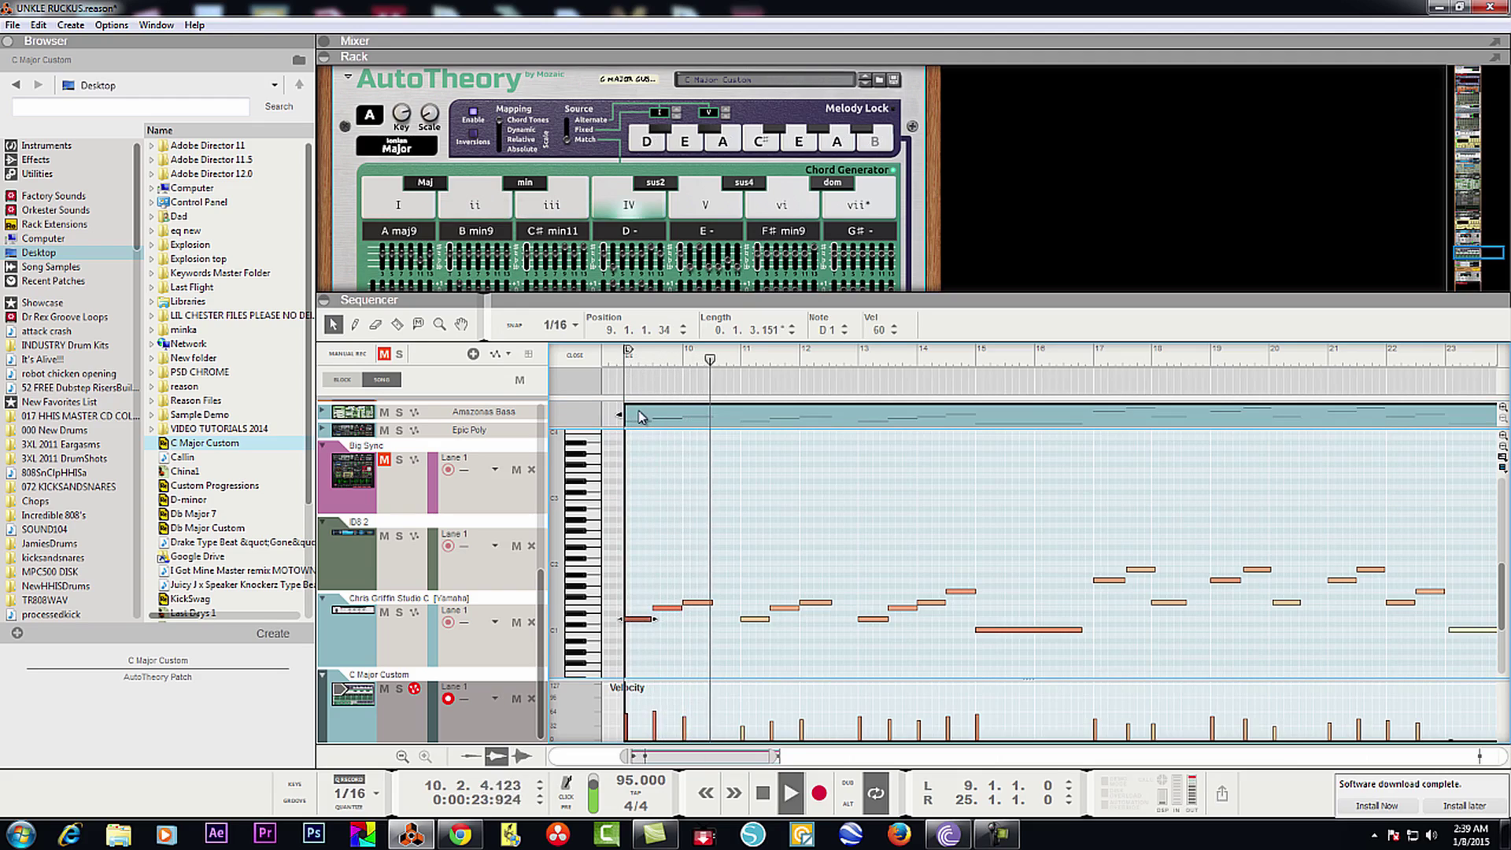
{"action": "left_click", "coordinate": [577, 355]}
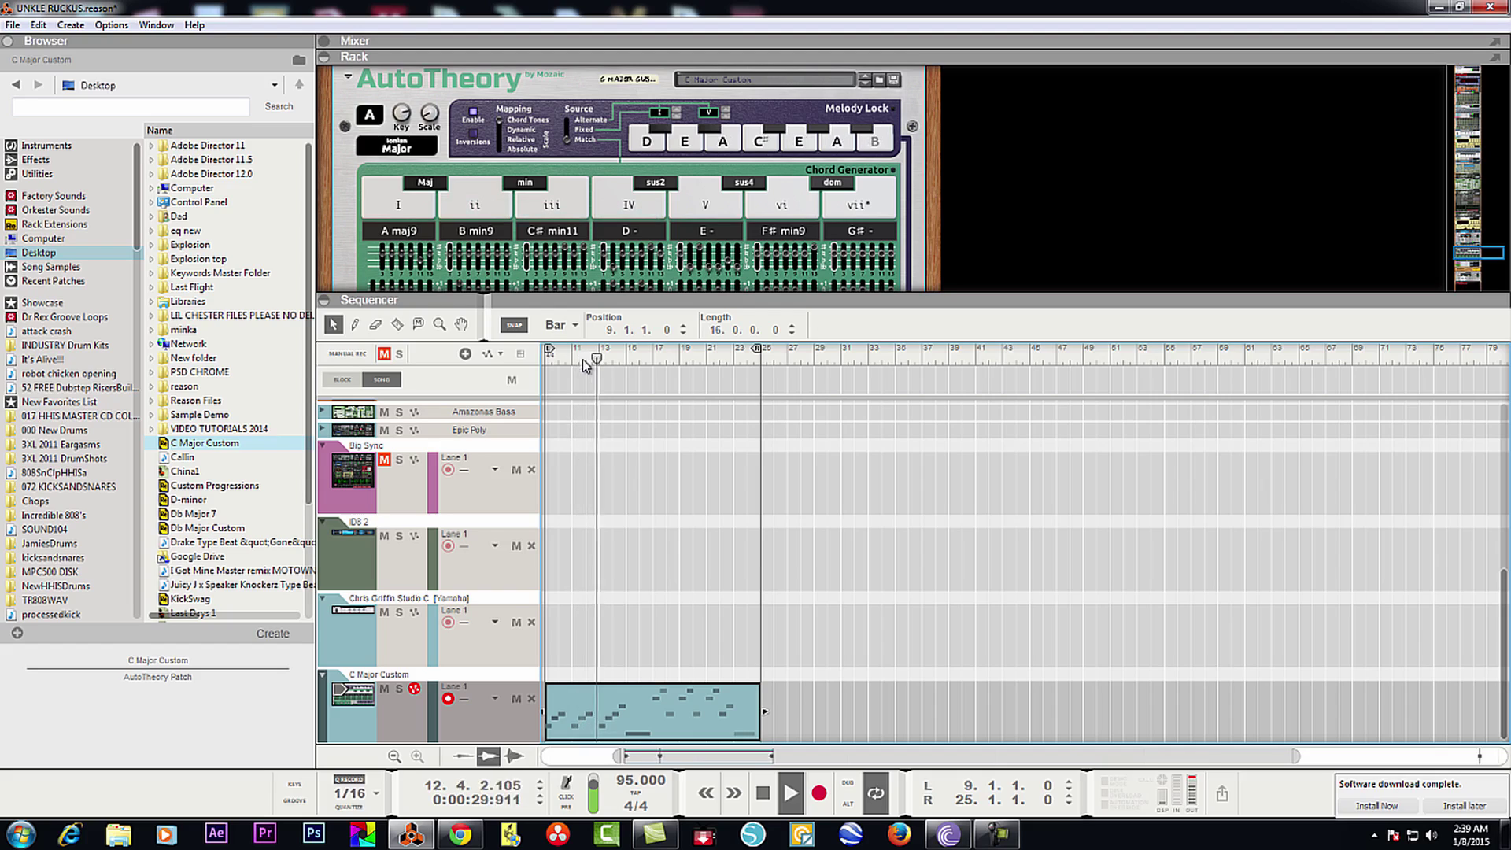
Step: Lower the divider to show more rack devices, including the Reason Pianos Yamaha C7 Producer patch
{"action": "left_click_drag", "start_coordinate": [594, 301], "coordinate": [623, 455]}
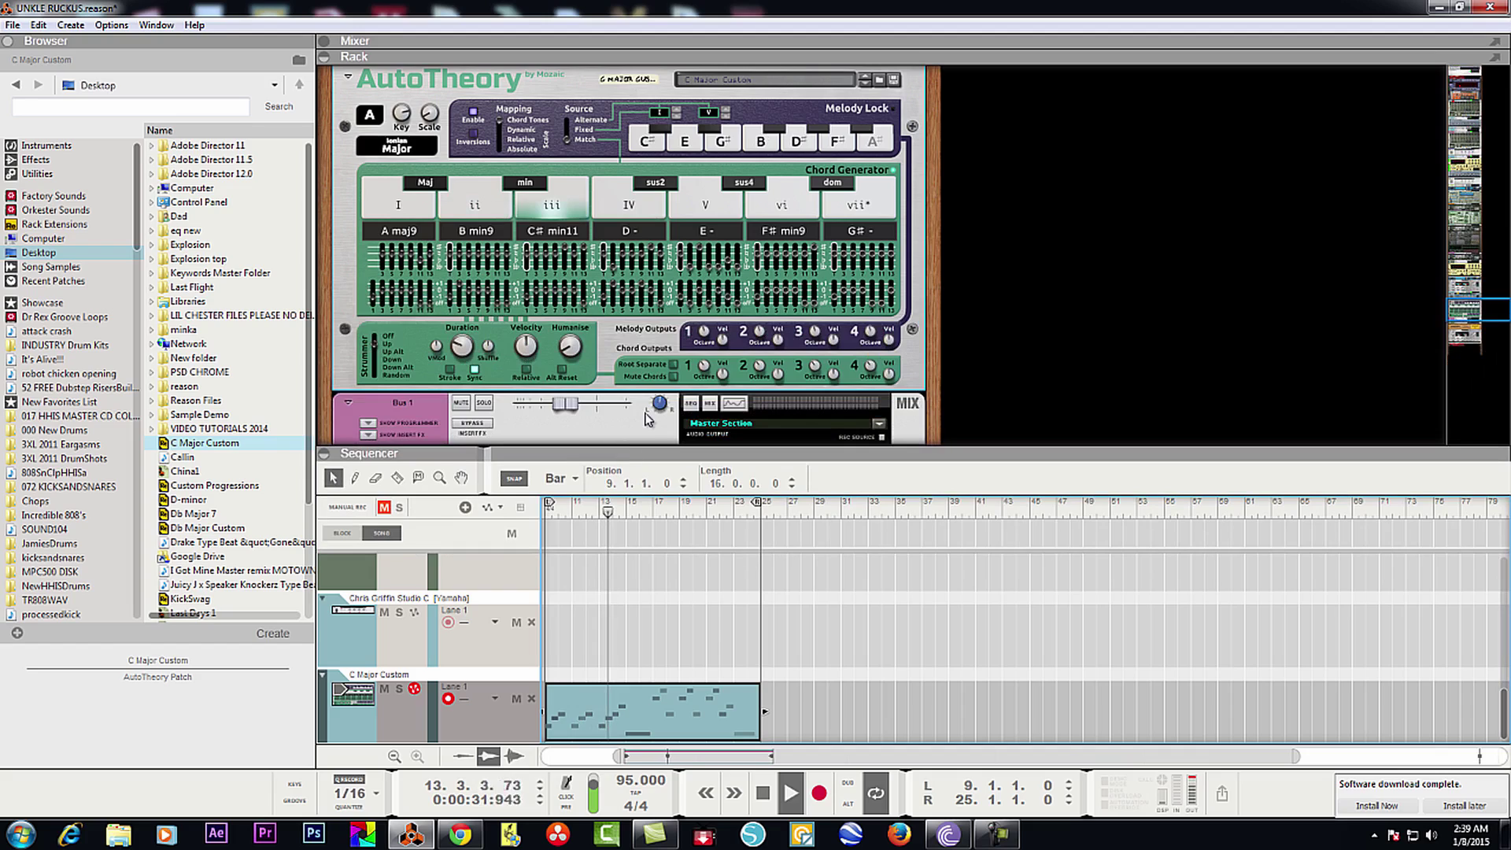